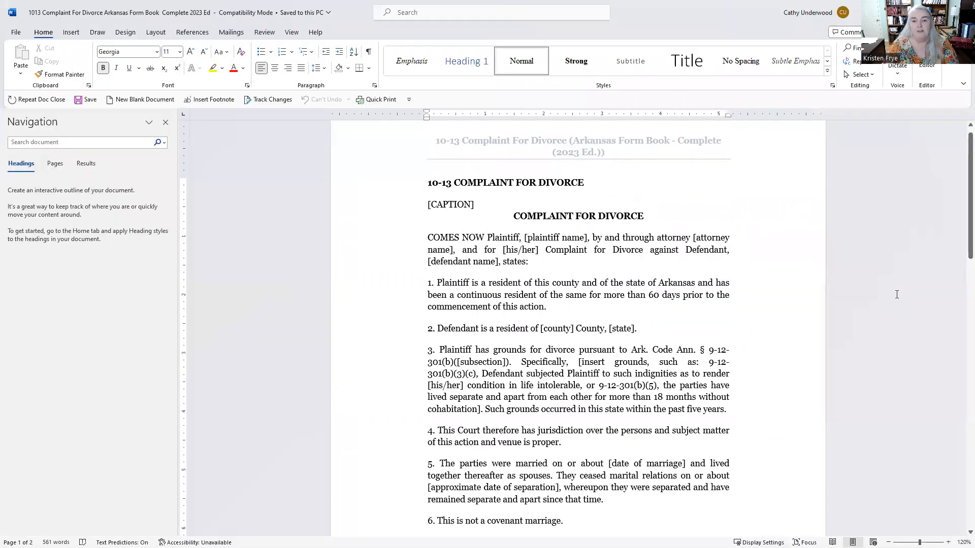
Look over the complaint's opening paragraphs and title in the body text.
{"action": "left_click_drag", "start_coordinate": [428, 238], "coordinate": [726, 487]}
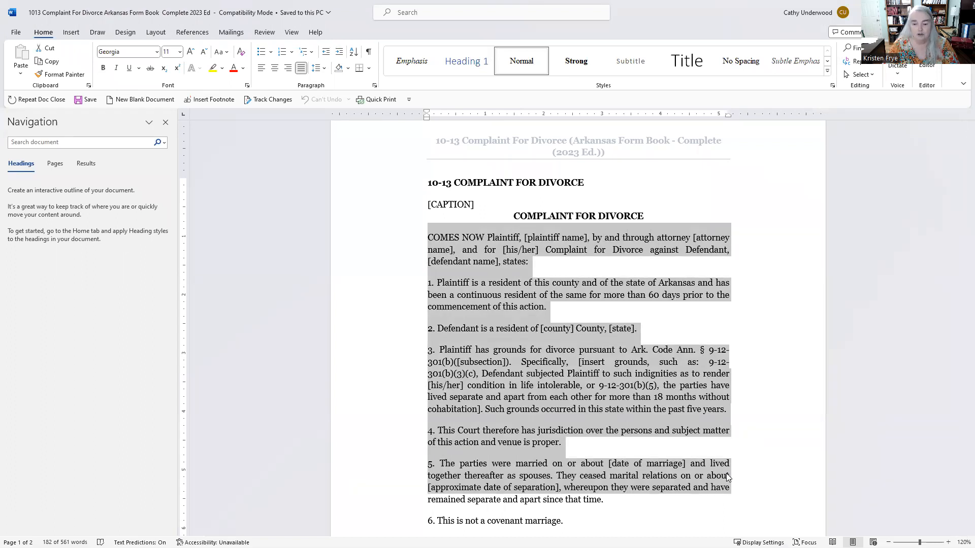
{"action": "left_click", "coordinate": [612, 410]}
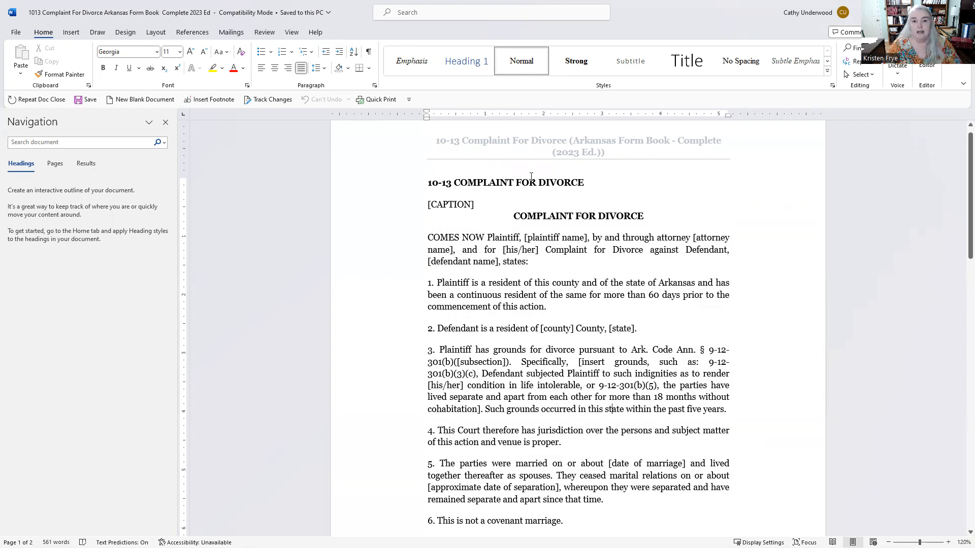
{"action": "scroll", "coordinate": [960, 208], "scroll_direction": "down", "scroll_amount": 1}
{"action": "scroll", "coordinate": [961, 193], "scroll_direction": "up", "scroll_amount": 2}
{"action": "left_click", "coordinate": [485, 154]}
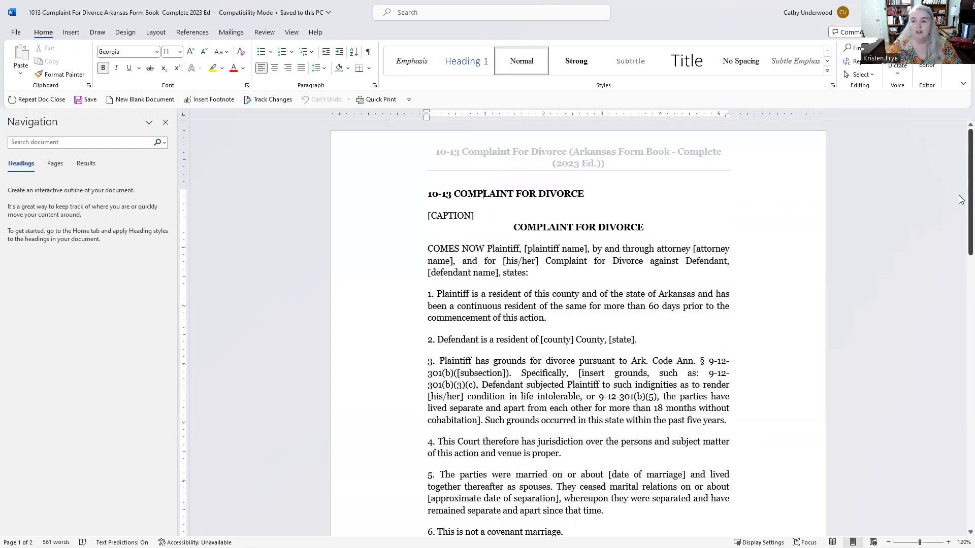
{"action": "scroll", "coordinate": [961, 252], "scroll_direction": "down", "scroll_amount": 2}
{"action": "scroll", "coordinate": [961, 252], "scroll_direction": "down", "scroll_amount": 5}
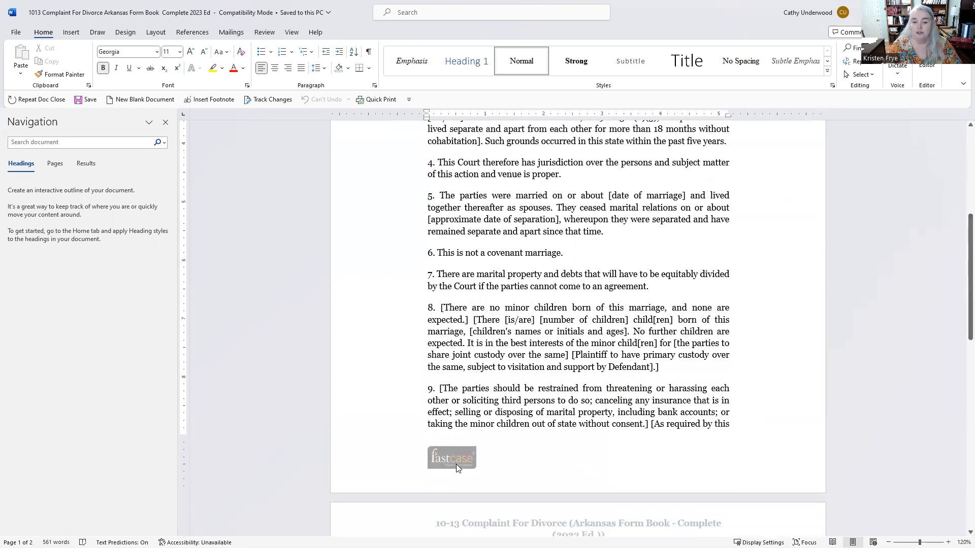
{"action": "scroll", "coordinate": [961, 297], "scroll_direction": "up", "scroll_amount": 7}
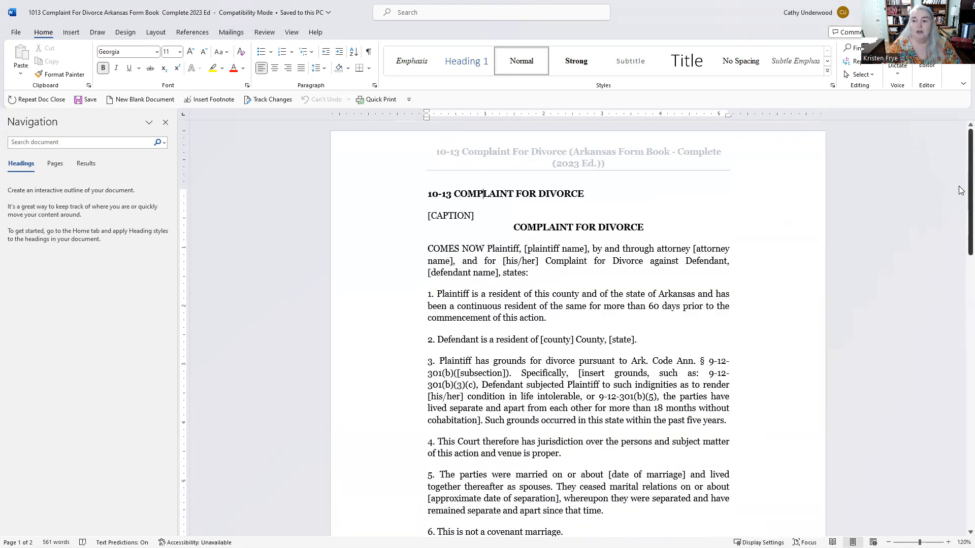
Delete the Fastcase title text from the page header.
{"action": "double_click", "coordinate": [482, 155]}
{"action": "left_click_drag", "start_coordinate": [433, 147], "coordinate": [780, 178]}
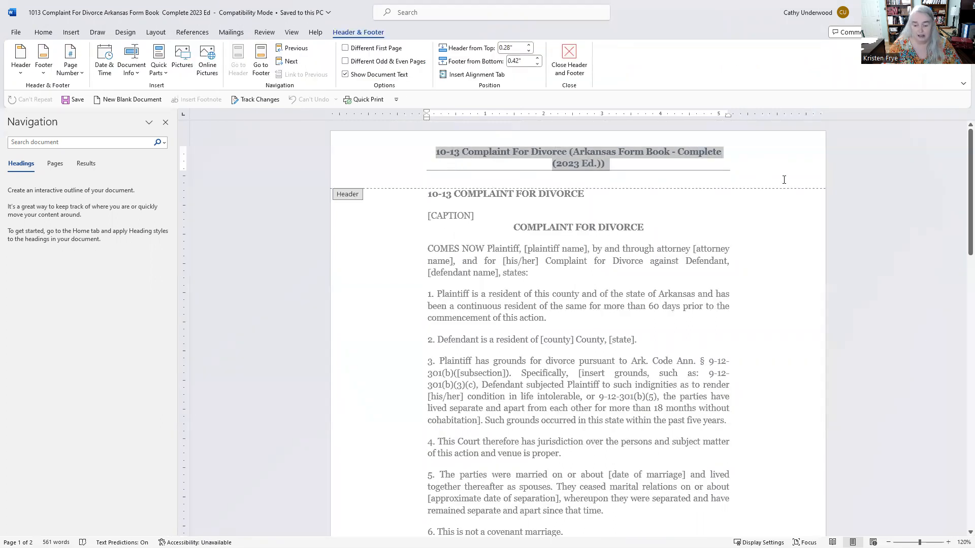
{"action": "key", "text": "Delete"}
Delete the fastcase logo from the page-1 footer and return to the body text.
{"action": "left_click", "coordinate": [962, 361]}
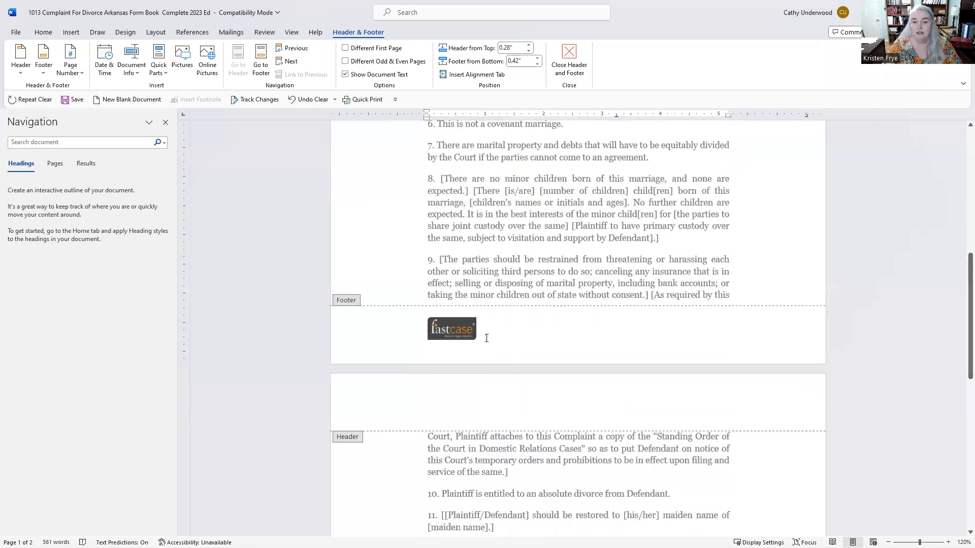
{"action": "left_click", "coordinate": [461, 328]}
{"action": "key", "text": "Delete"}
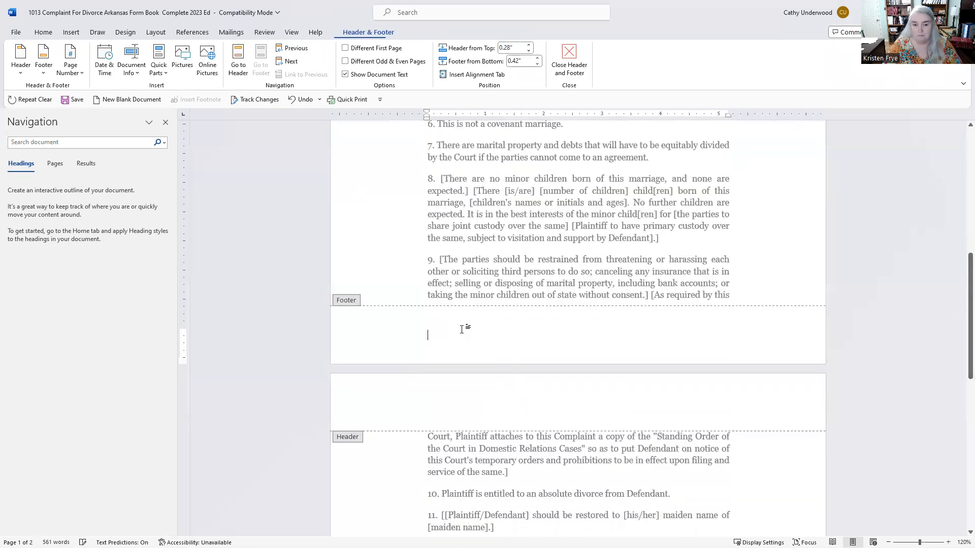
{"action": "left_click_drag", "start_coordinate": [958, 333], "coordinate": [961, 213]}
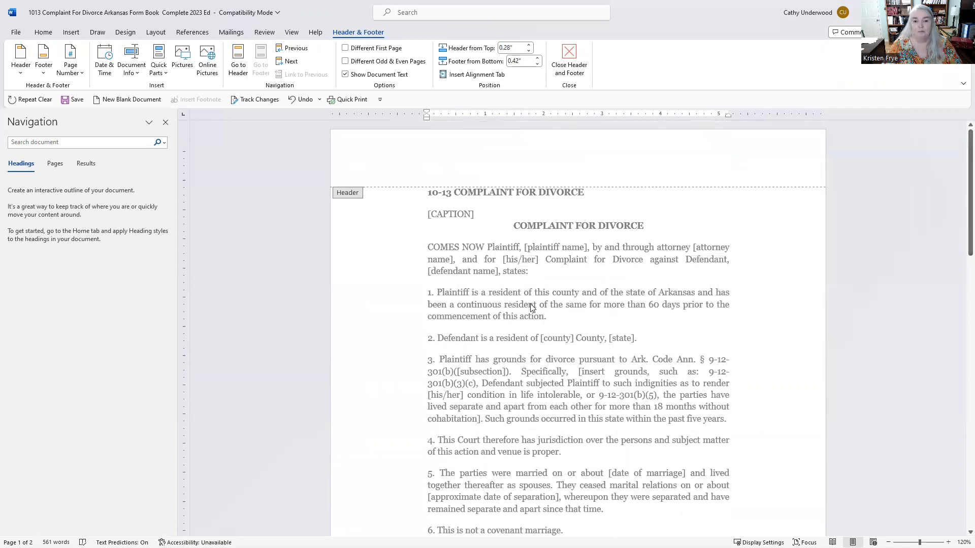
{"action": "double_click", "coordinate": [500, 294]}
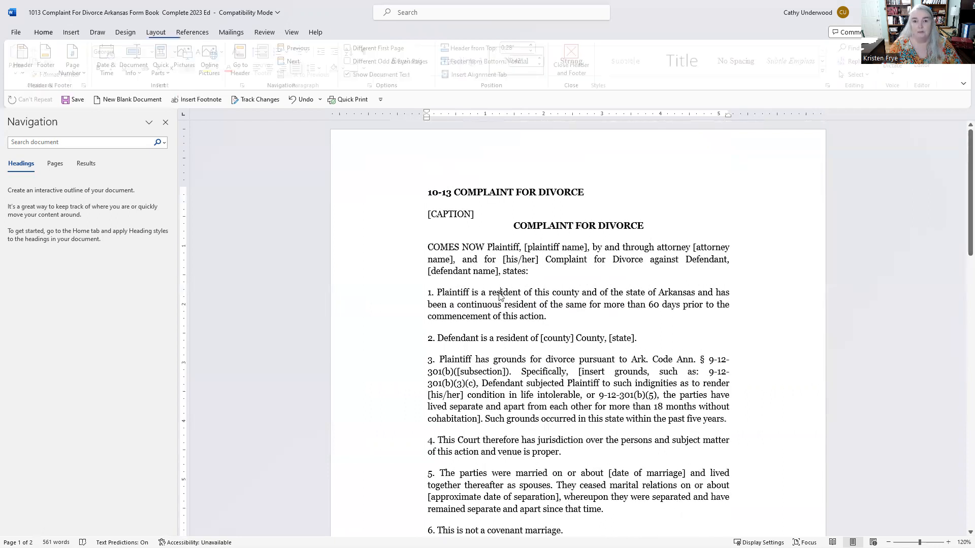
{"action": "left_click", "coordinate": [499, 294]}
{"action": "left_click", "coordinate": [621, 263]}
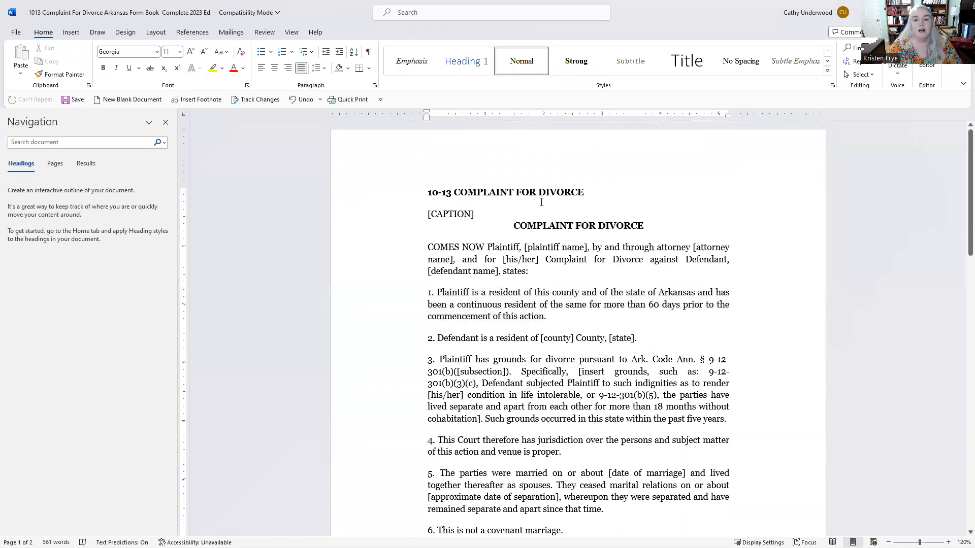
Delete the '10-13 COMPLAINT FOR DIVORCE' line and scroll through to confirm [CAPTION] now opens the form.
{"action": "left_click_drag", "start_coordinate": [594, 191], "coordinate": [374, 192]}
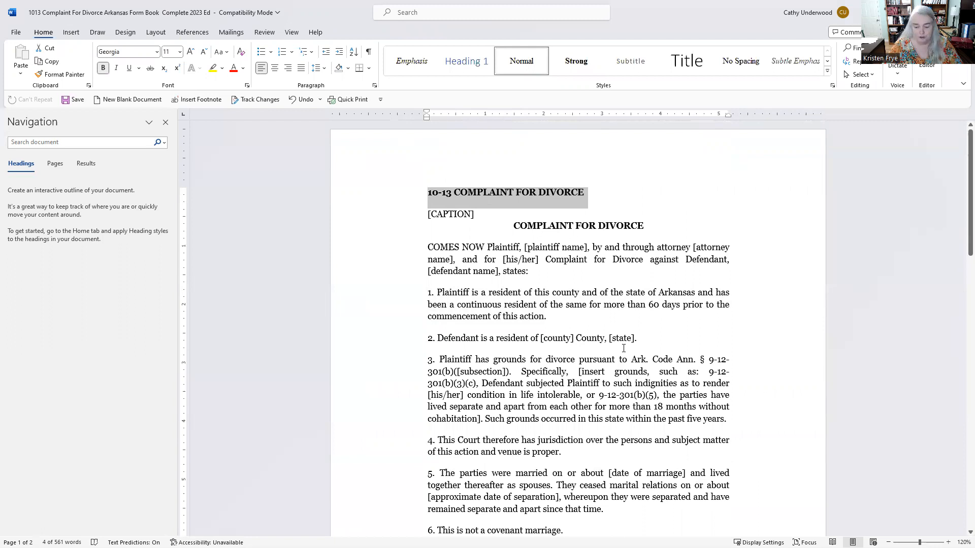
{"action": "key", "text": "Delete"}
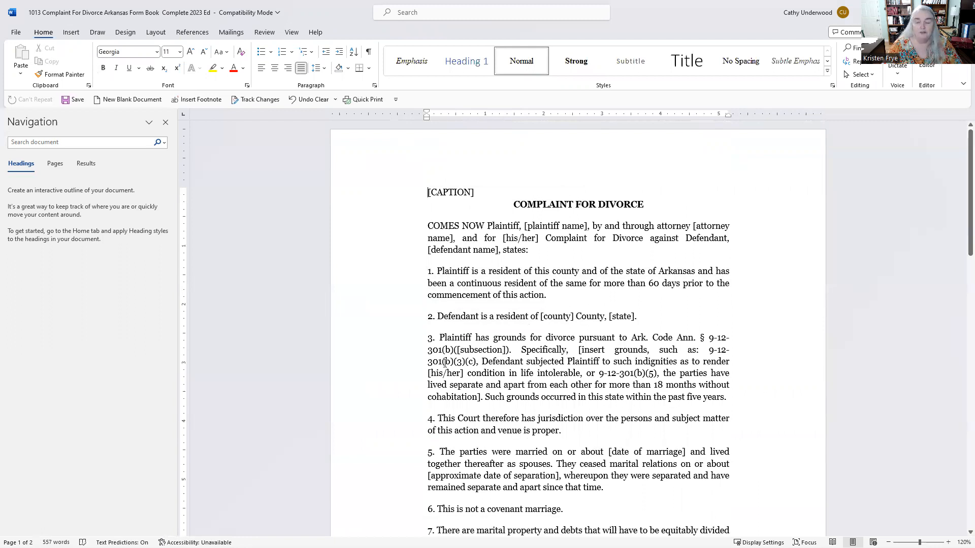
{"action": "left_click_drag", "start_coordinate": [964, 232], "coordinate": [963, 241]}
{"action": "scroll", "coordinate": [963, 239], "scroll_direction": "down", "scroll_amount": 2}
{"action": "scroll", "coordinate": [961, 258], "scroll_direction": "down", "scroll_amount": 15}
{"action": "scroll", "coordinate": [958, 429], "scroll_direction": "up", "scroll_amount": 3}
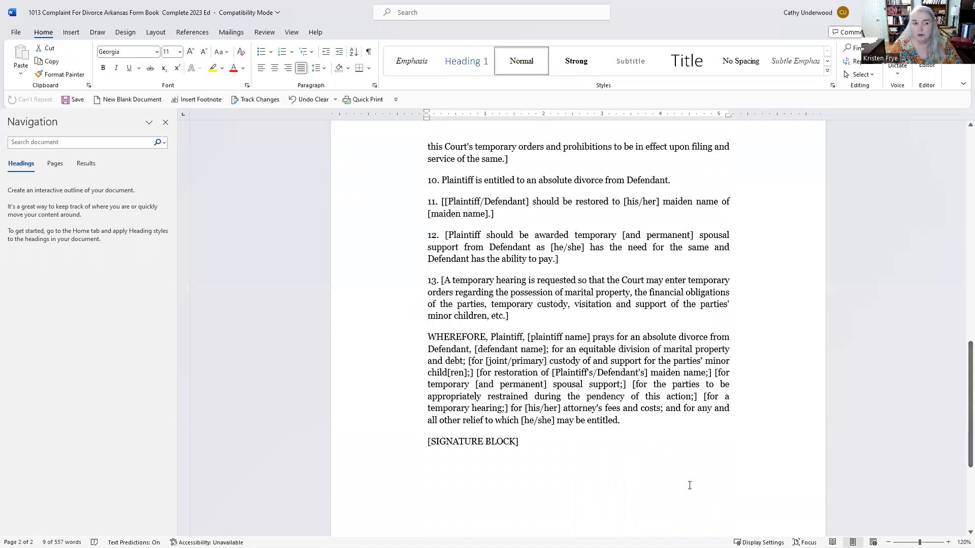
{"action": "scroll", "coordinate": [963, 390], "scroll_direction": "up", "scroll_amount": 5}
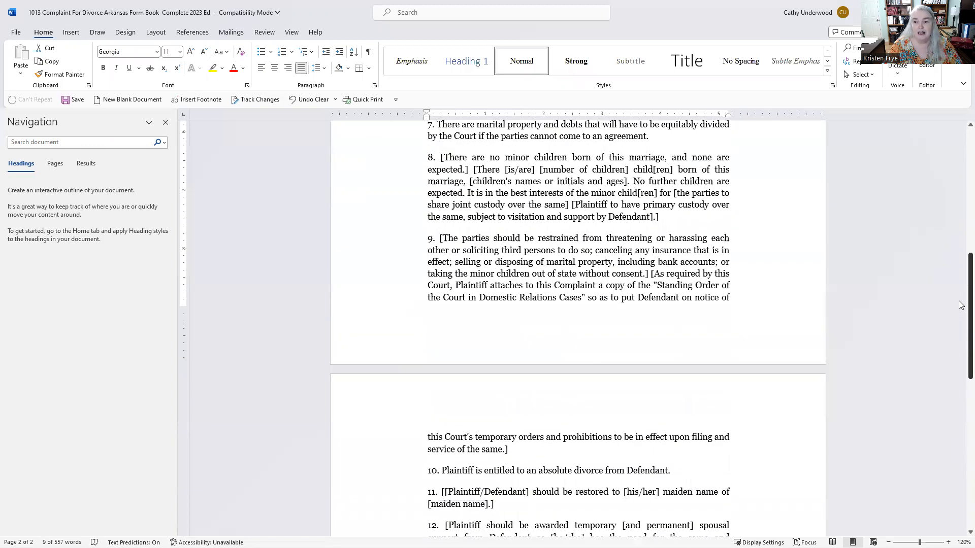
{"action": "scroll", "coordinate": [962, 305], "scroll_direction": "up", "scroll_amount": 7}
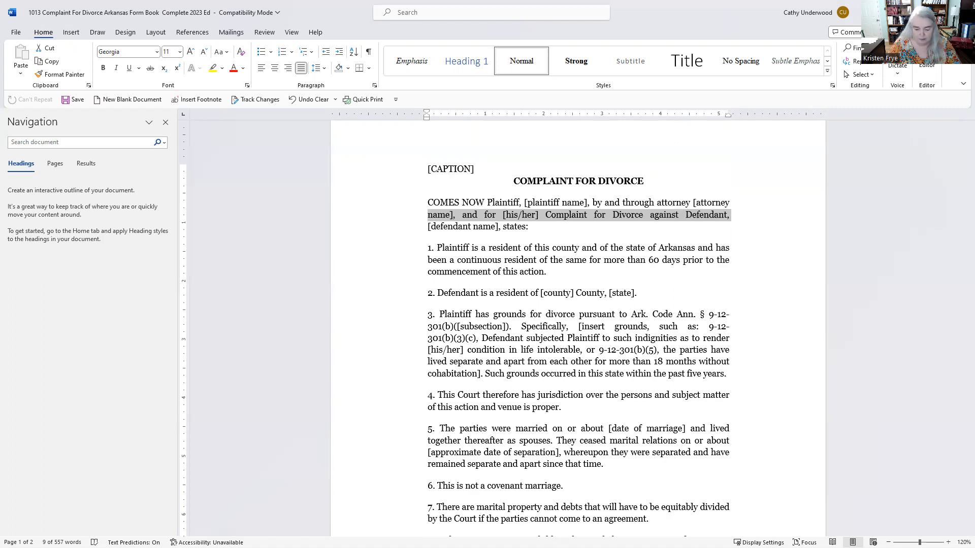
In Fastcase, collapse Chapter 10, expand Chapter 20 and open 20-18 Hipaa-compliant Medical Records Release.
{"action": "key", "text": "alt+Tab"}
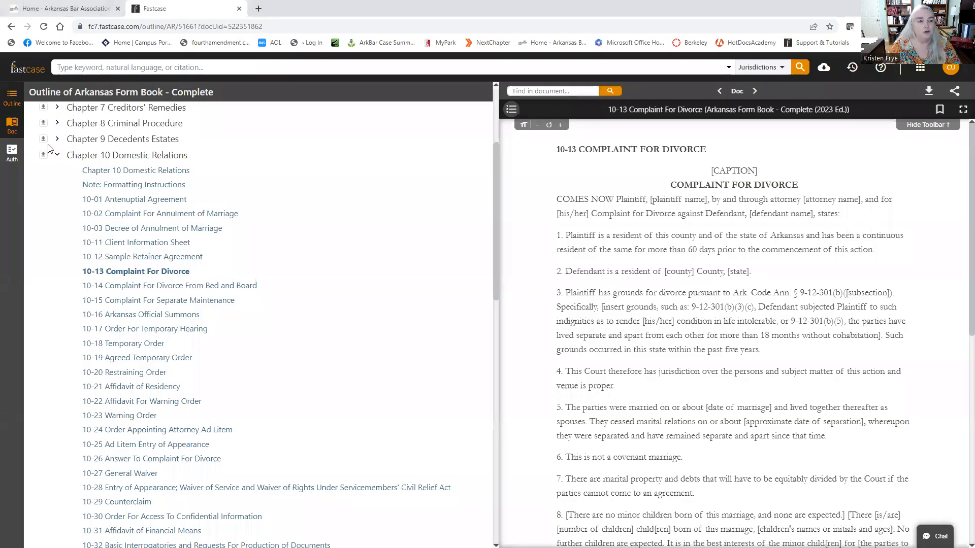
{"action": "left_click", "coordinate": [58, 156]}
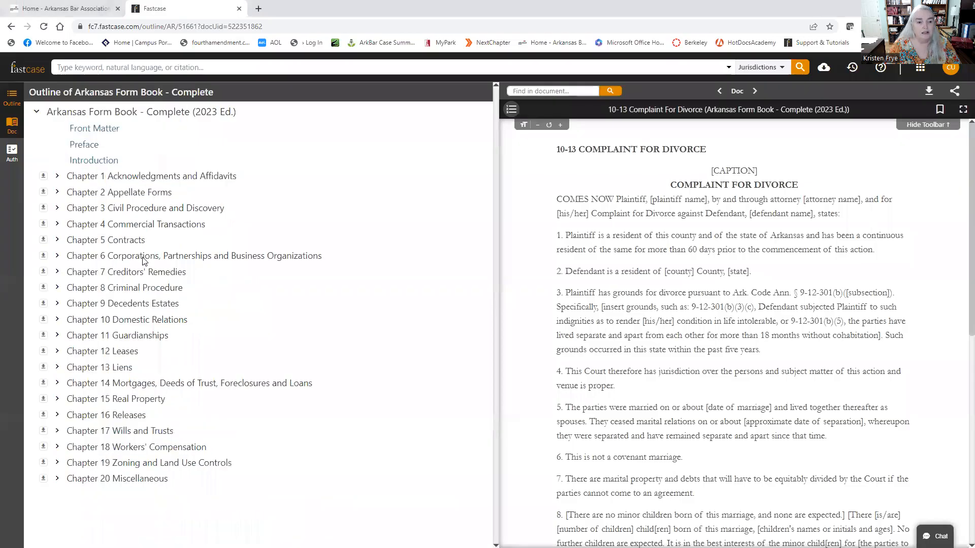
{"action": "left_click", "coordinate": [58, 479]}
{"action": "left_click_drag", "start_coordinate": [493, 292], "coordinate": [452, 502]}
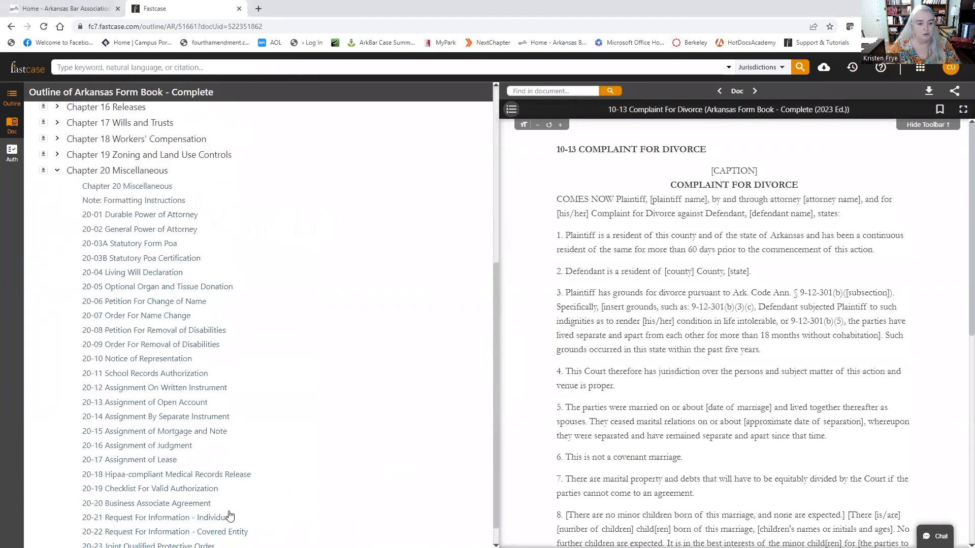
{"action": "left_click", "coordinate": [142, 475]}
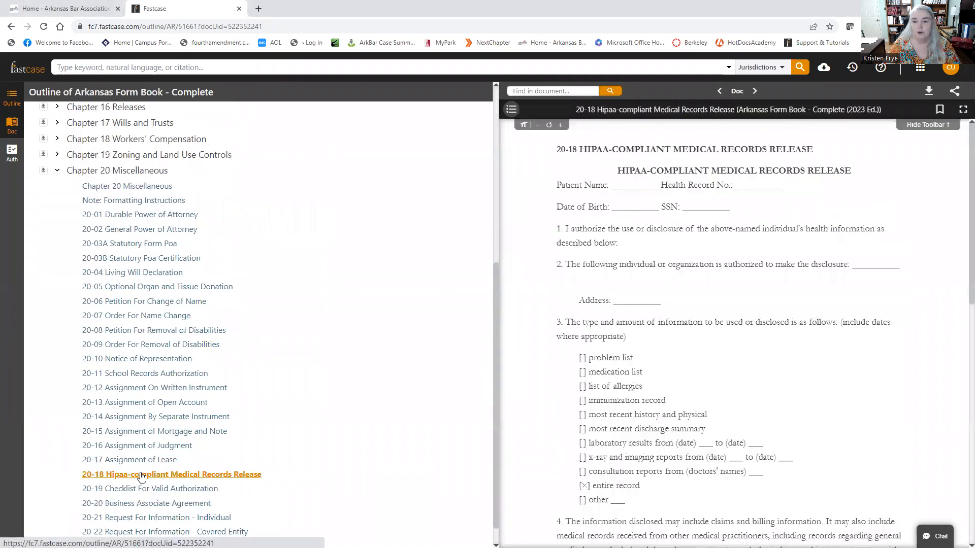
Select the form's checkbox list of record types, then return to the Word copy.
{"action": "scroll", "coordinate": [573, 271], "scroll_direction": "down", "scroll_amount": 2}
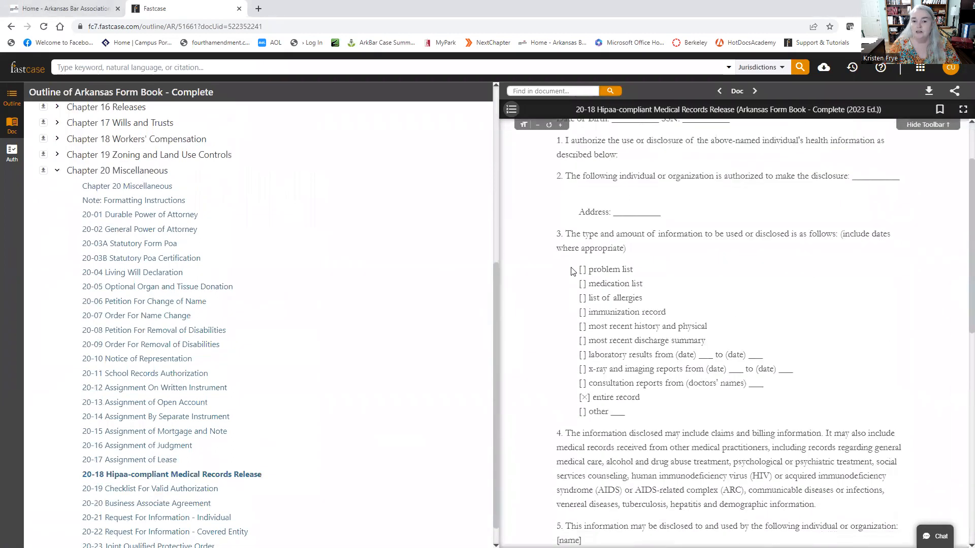
{"action": "left_click_drag", "start_coordinate": [579, 268], "coordinate": [645, 415]}
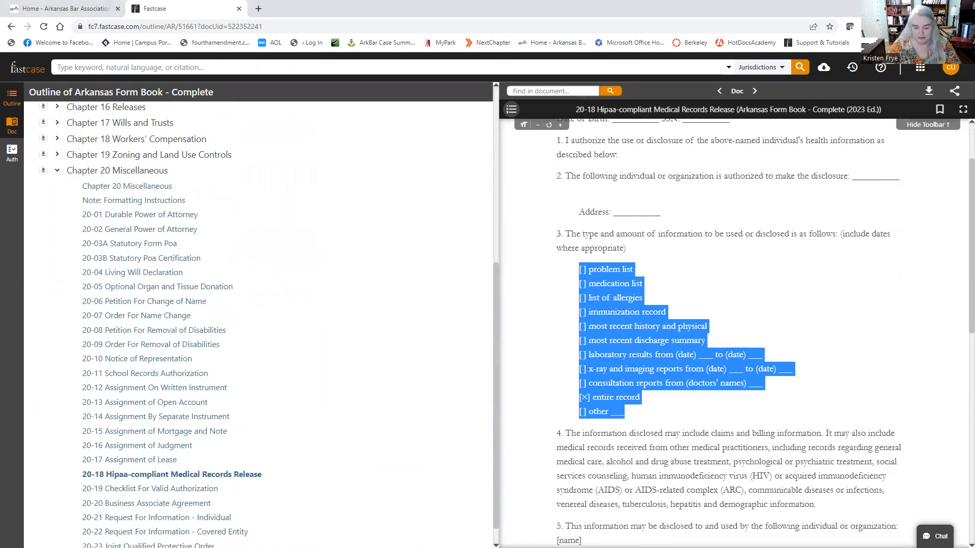
{"action": "key", "text": "alt+Tab"}
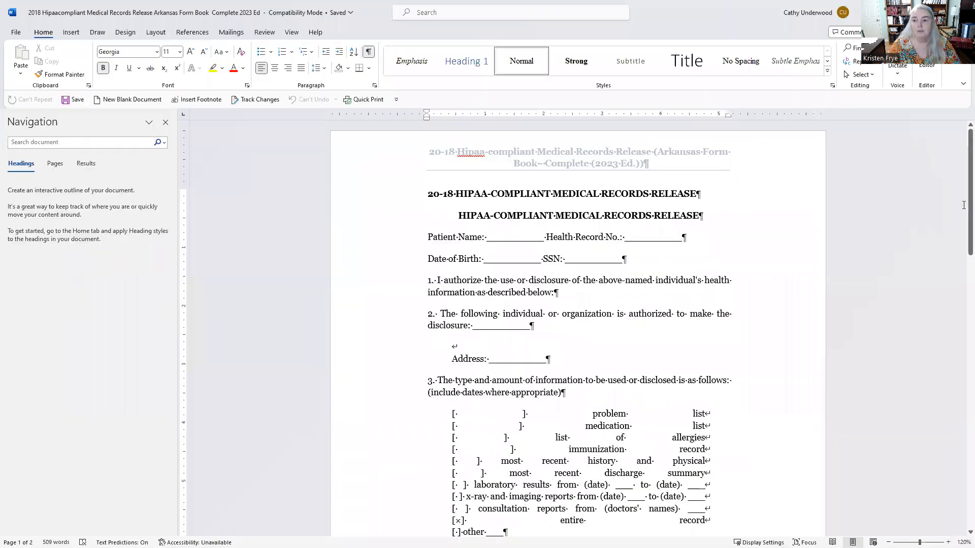
Clear the checklist selection and bring up Word's Replace settings from the Editing group.
{"action": "scroll", "coordinate": [961, 219], "scroll_direction": "down", "scroll_amount": 3}
{"action": "left_click_drag", "start_coordinate": [451, 314], "coordinate": [619, 425]}
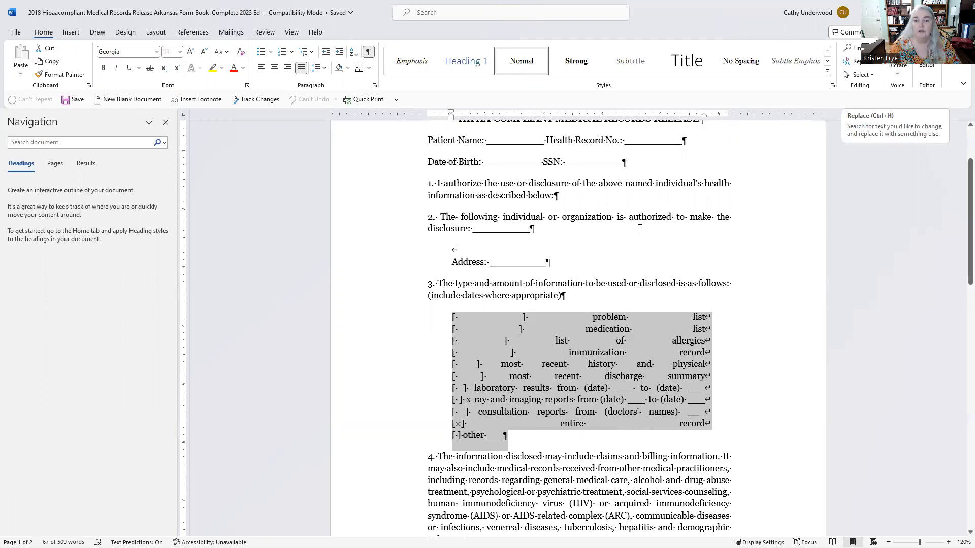
{"action": "left_click", "coordinate": [616, 230]}
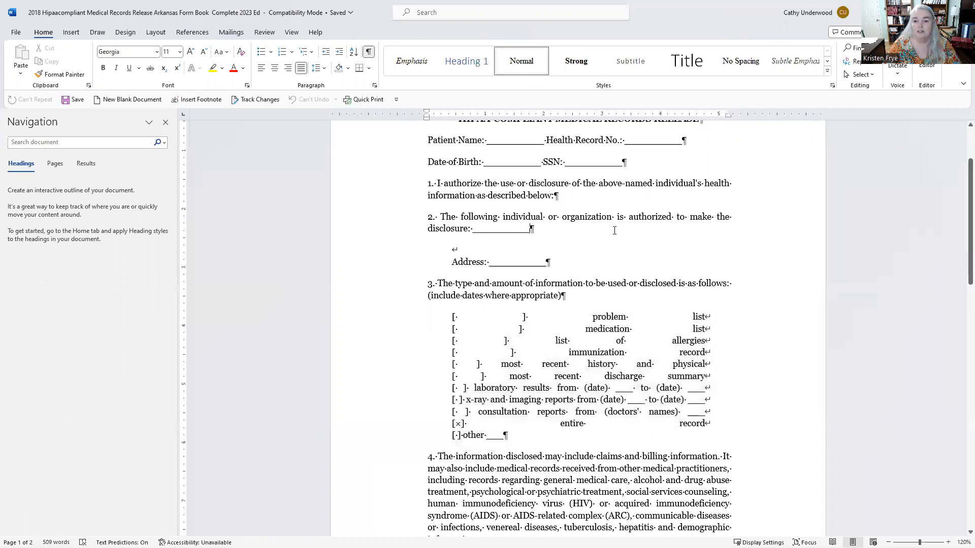
{"action": "left_click", "coordinate": [865, 68]}
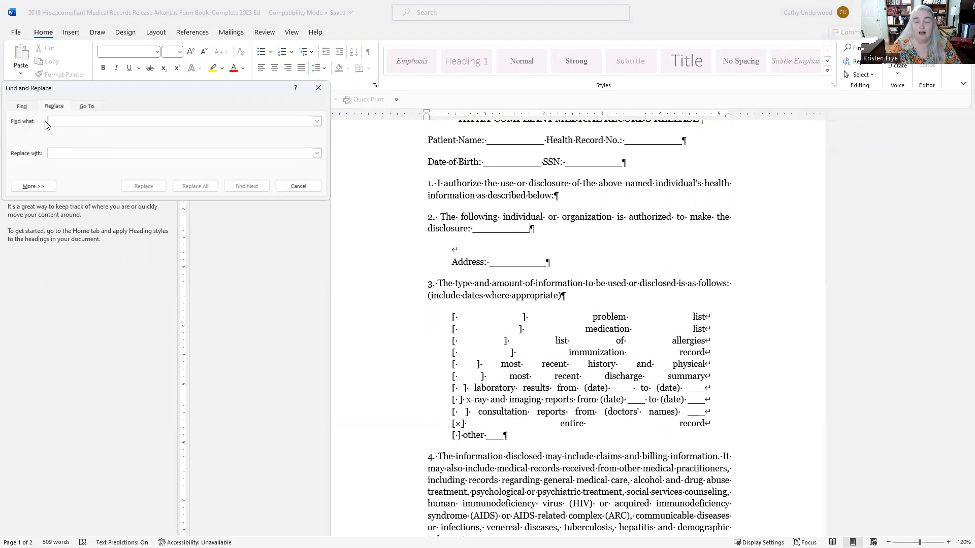
Replace all manual line breaks (^l) with paragraph marks (^p) using Replace All.
{"action": "left_click", "coordinate": [32, 187]}
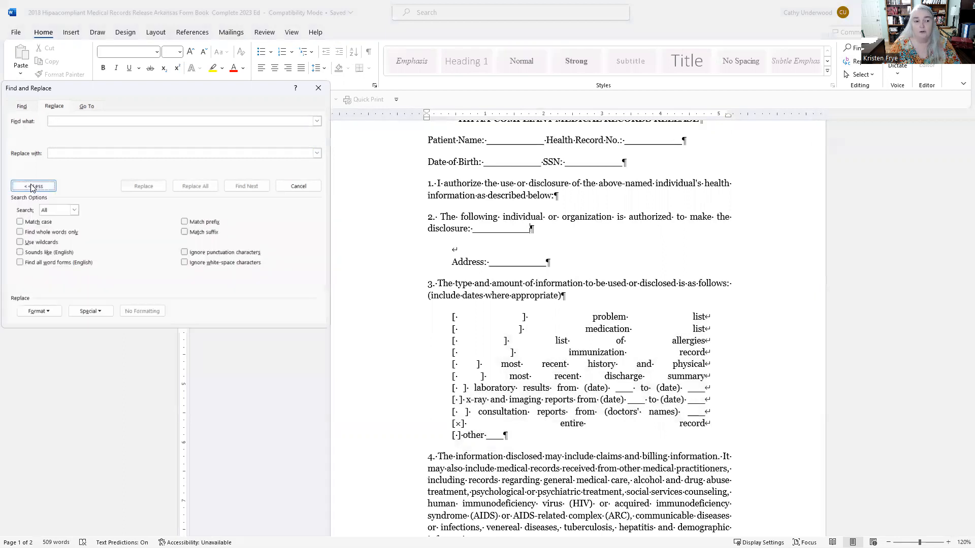
{"action": "left_click", "coordinate": [89, 311]}
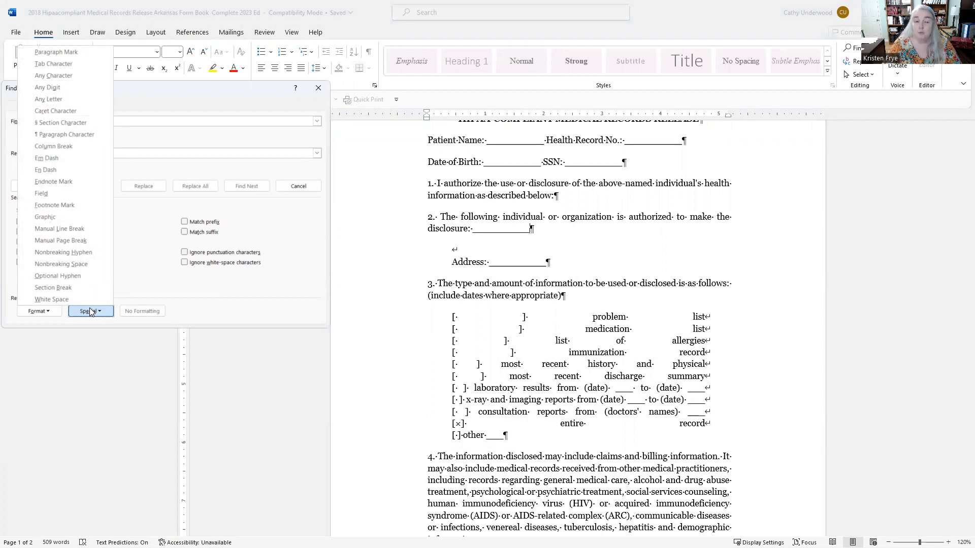
{"action": "left_click", "coordinate": [50, 229]}
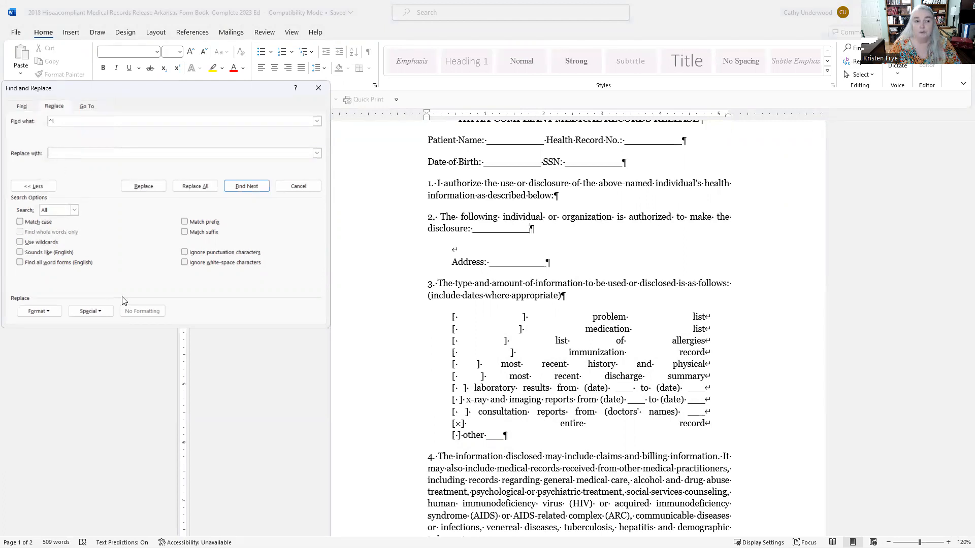
{"action": "left_click", "coordinate": [87, 312]}
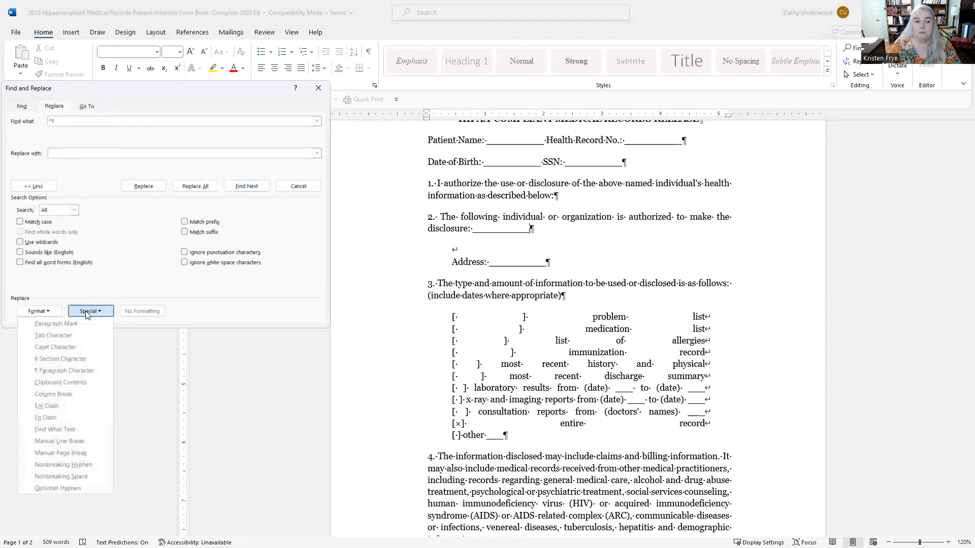
{"action": "left_click", "coordinate": [50, 325]}
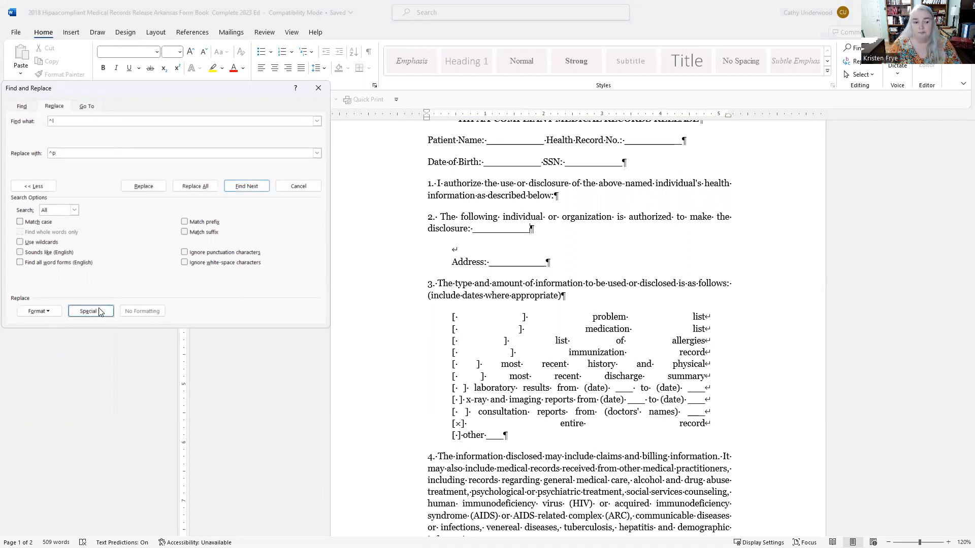
{"action": "left_click", "coordinate": [194, 186]}
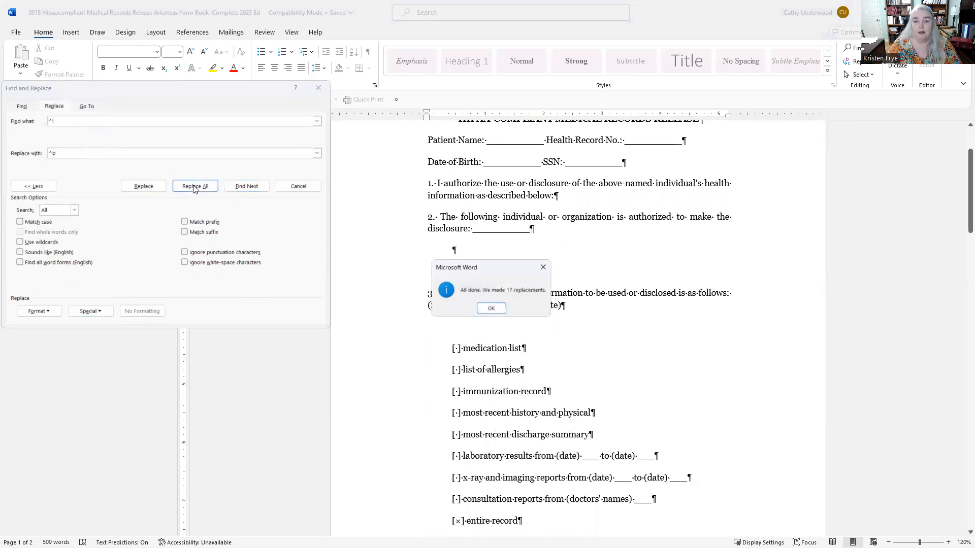
Dismiss the 17-replacements confirmation and return to the HIPAA document.
{"action": "left_click", "coordinate": [491, 309]}
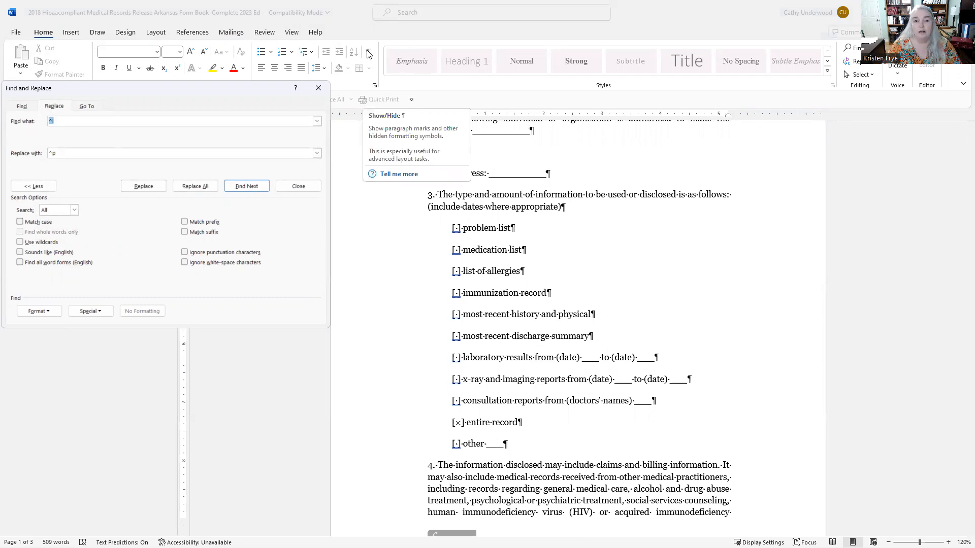
{"action": "left_click", "coordinate": [606, 439]}
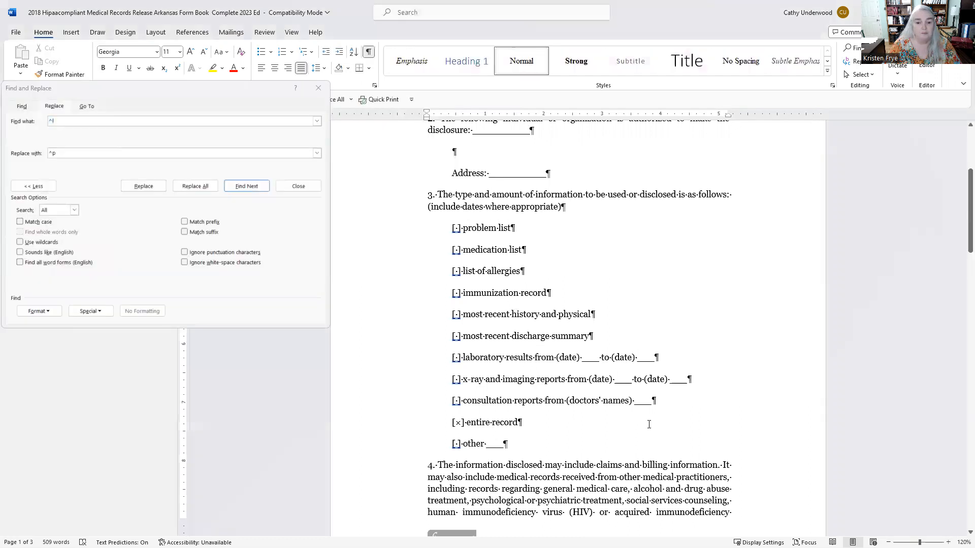